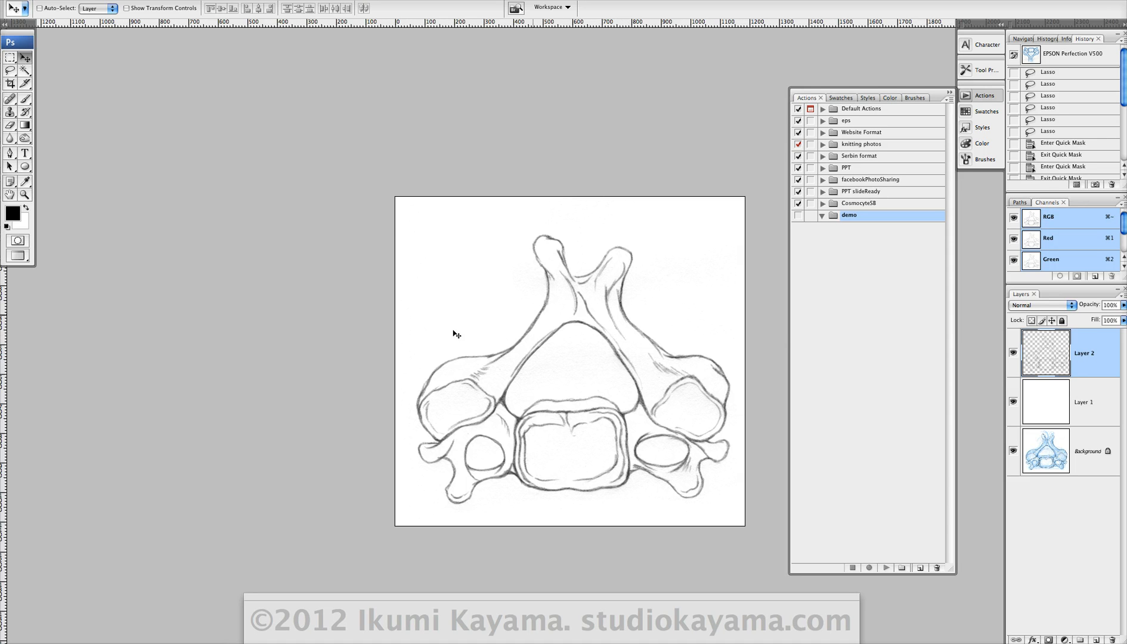
pyautogui.click(358, 0)
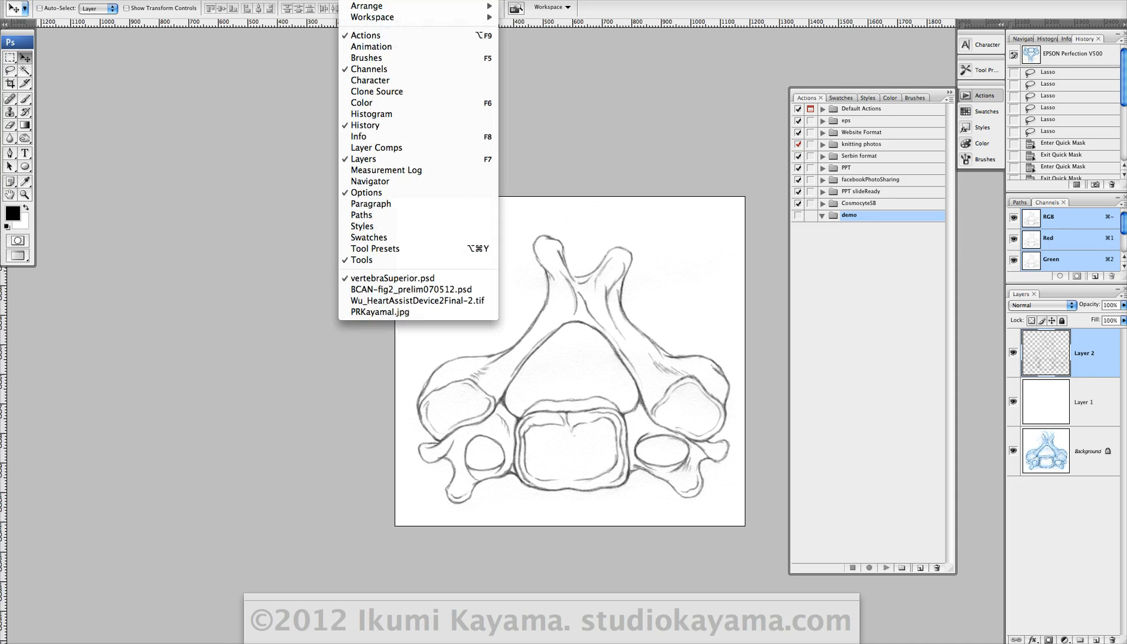
pyautogui.click(358, 0)
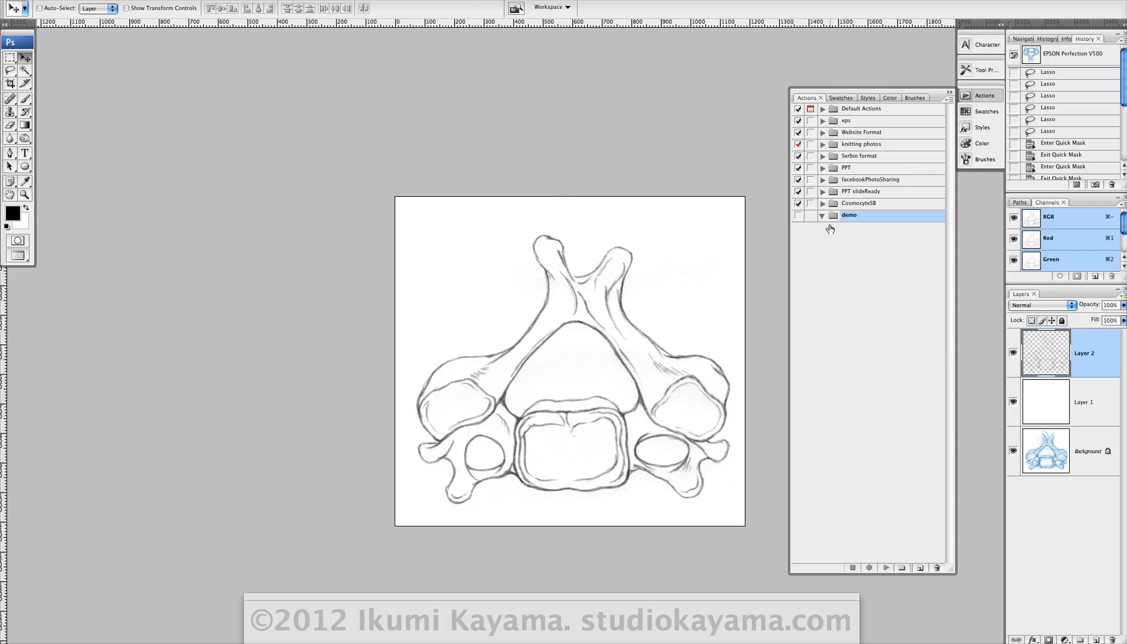
# Create an action named webResize in the demo set with Command+F15 as its function key and start recording.
pyautogui.click(919, 568)
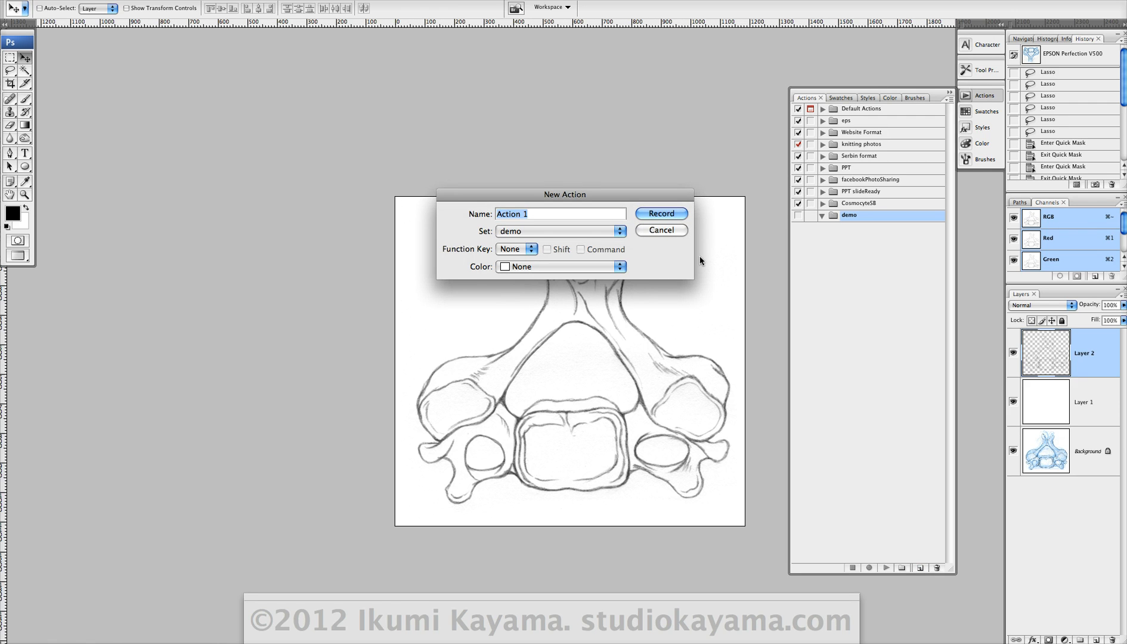
pyautogui.moveTo(658, 199); pyautogui.dragTo(699, 240)
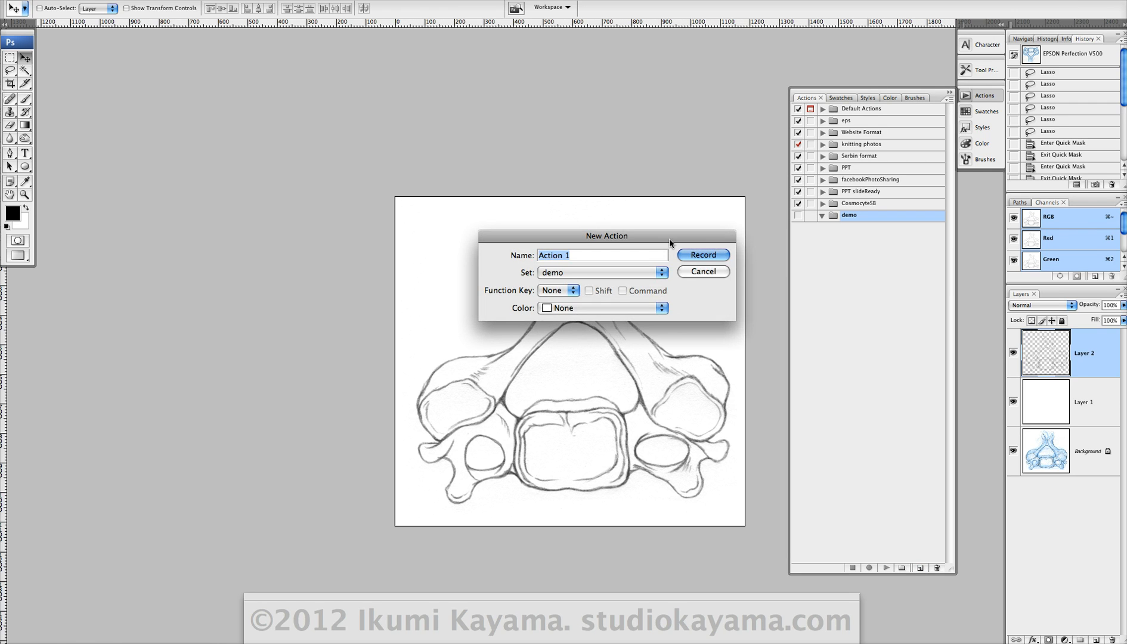
pyautogui.write('webResize')
pyautogui.click(552, 292)
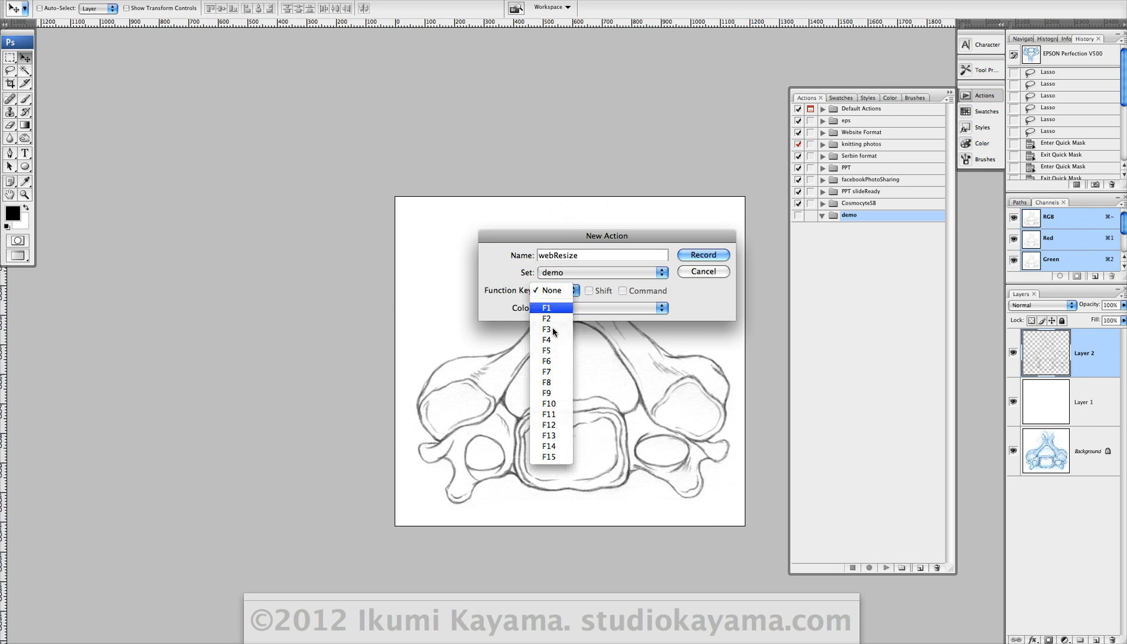
pyautogui.click(549, 456)
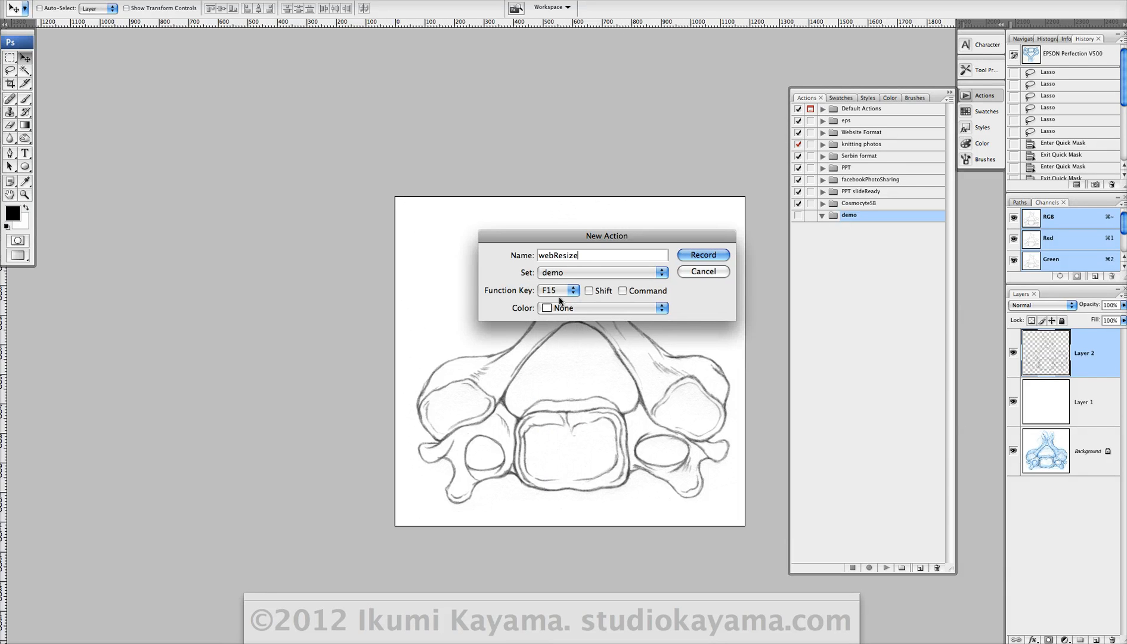
pyautogui.click(622, 291)
pyautogui.click(578, 309)
pyautogui.click(577, 309)
pyautogui.click(695, 257)
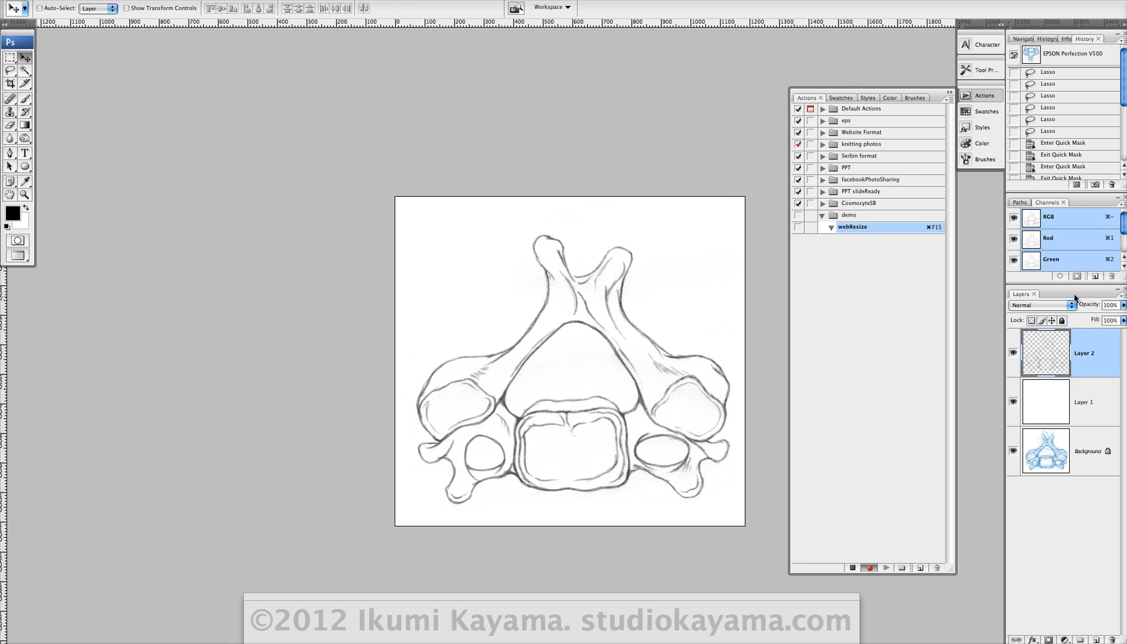
# Flatten the layered vertebra drawing into a single background layer while the action records.
pyautogui.moveTo(1077, 300); pyautogui.dragTo(635, 160)
pyautogui.click(639, 145)
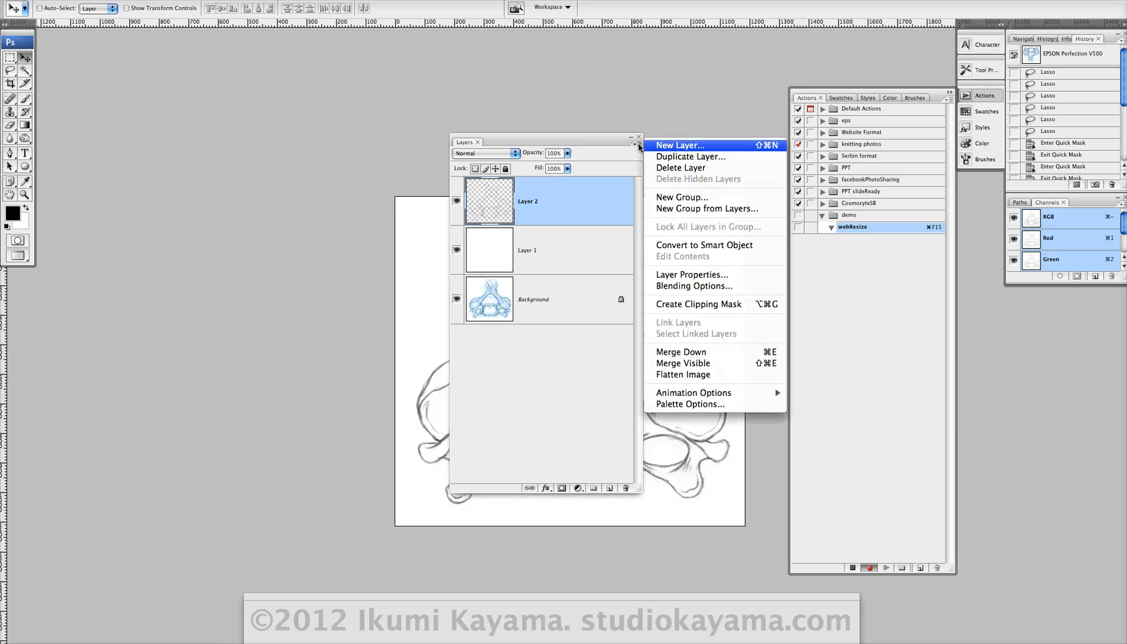
pyautogui.click(683, 375)
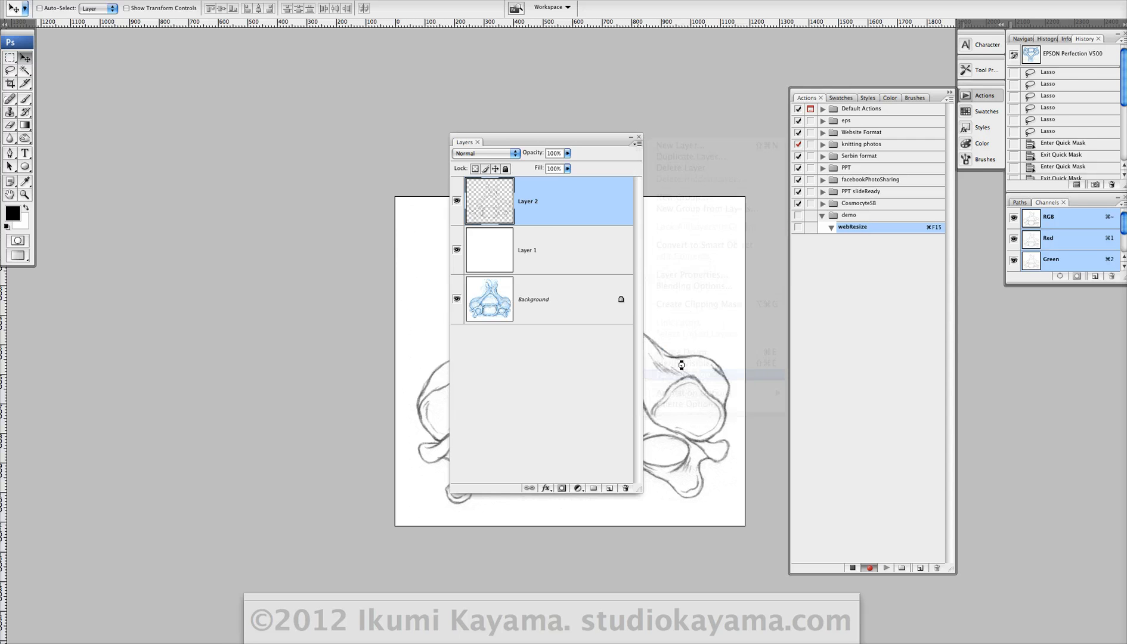
pyautogui.moveTo(544, 139); pyautogui.dragTo(1048, 289)
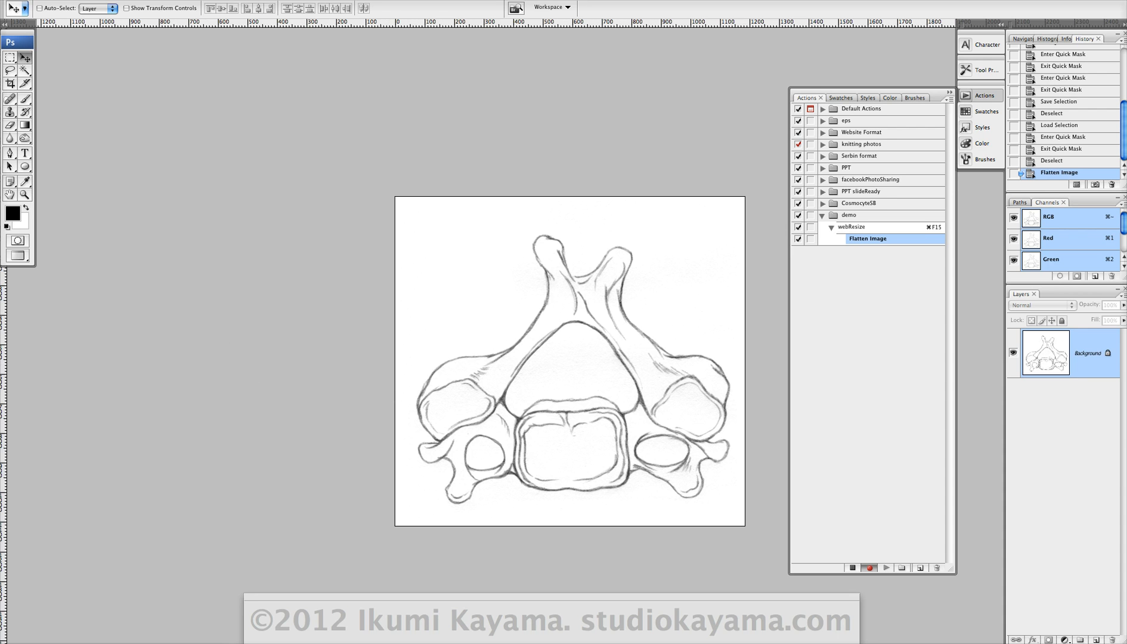
# Resize the vertebra image to 72 pixels/inch and 400 pixels wide, and expand the recorded Image Size entry.
pyautogui.click(145, 0)
pyautogui.click(161, 84)
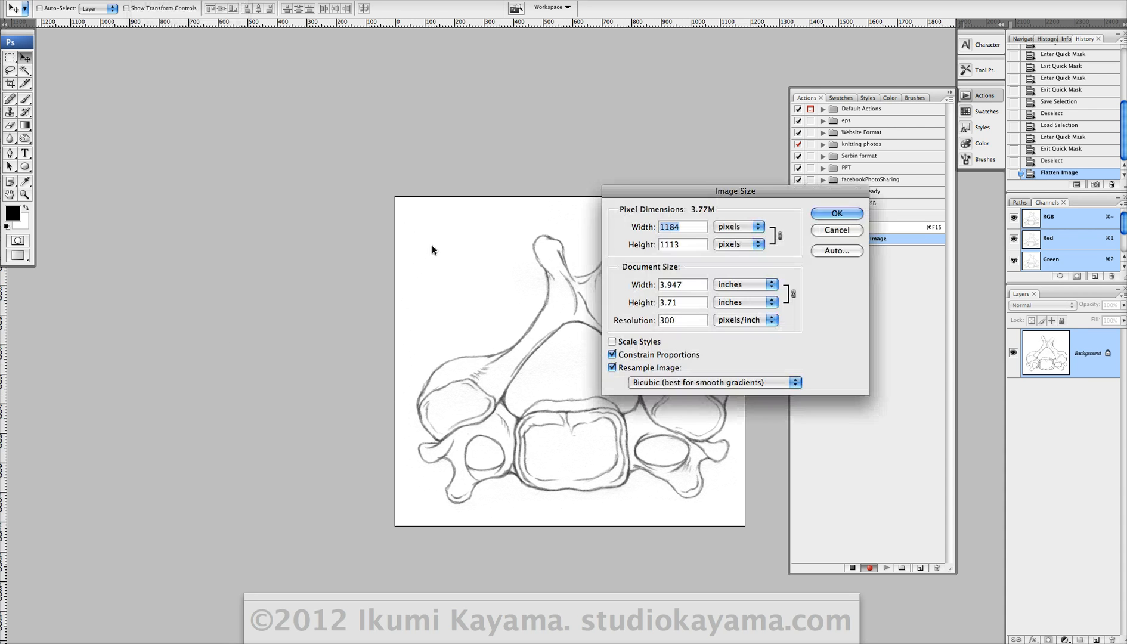
pyautogui.doubleClick(681, 320)
pyautogui.write('72')
pyautogui.press('Tab')
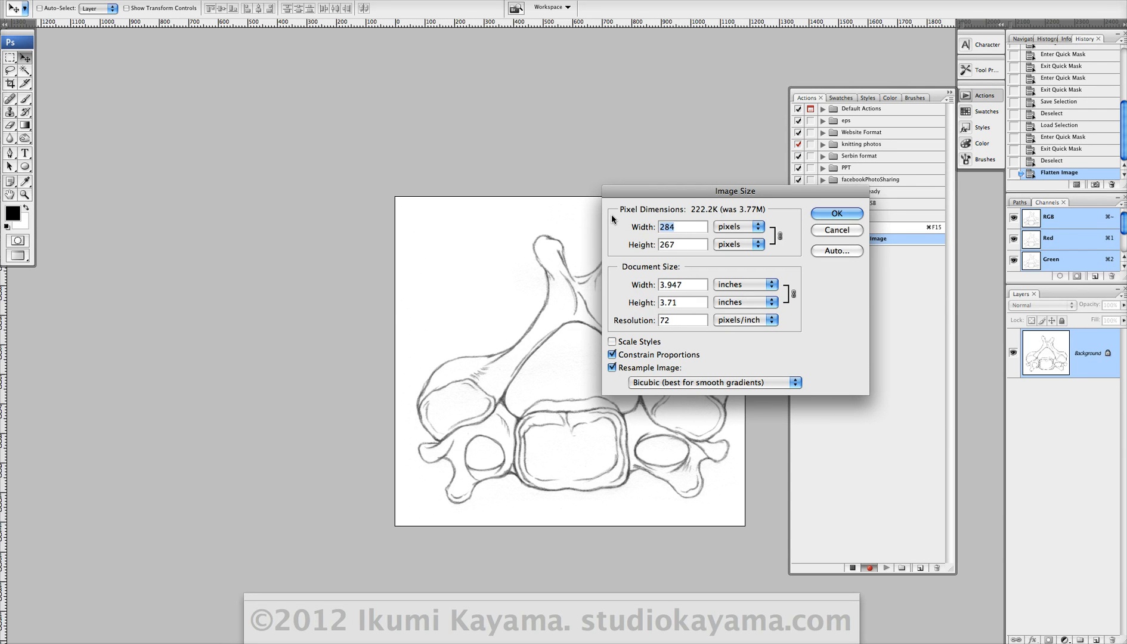
pyautogui.write('400')
pyautogui.moveTo(679, 194); pyautogui.dragTo(568, 142)
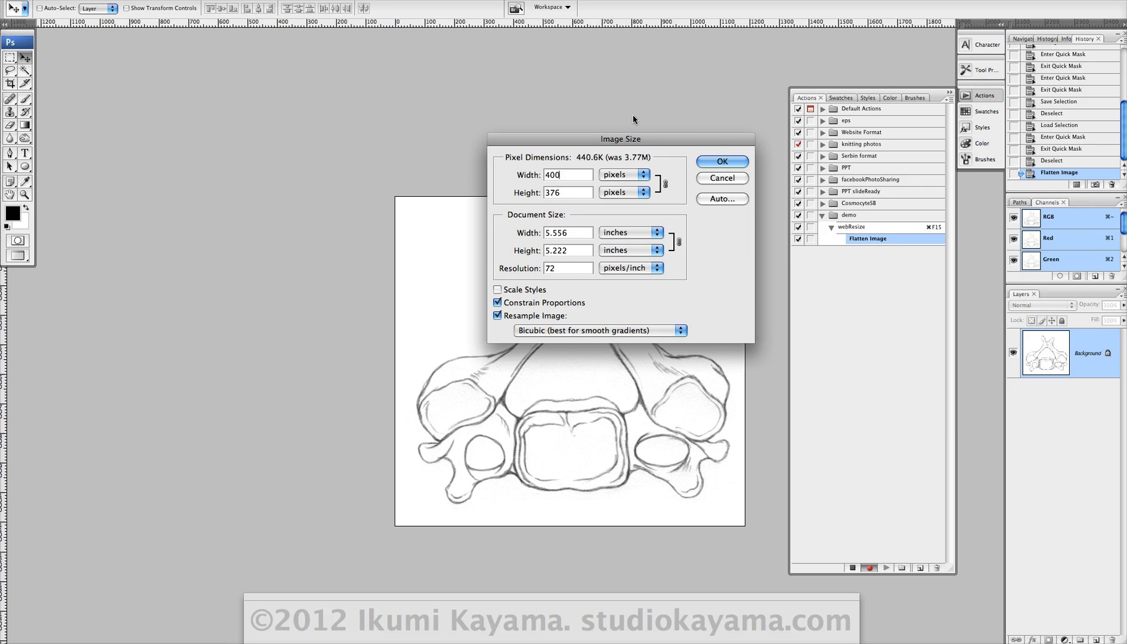
pyautogui.moveTo(671, 143); pyautogui.dragTo(639, 161)
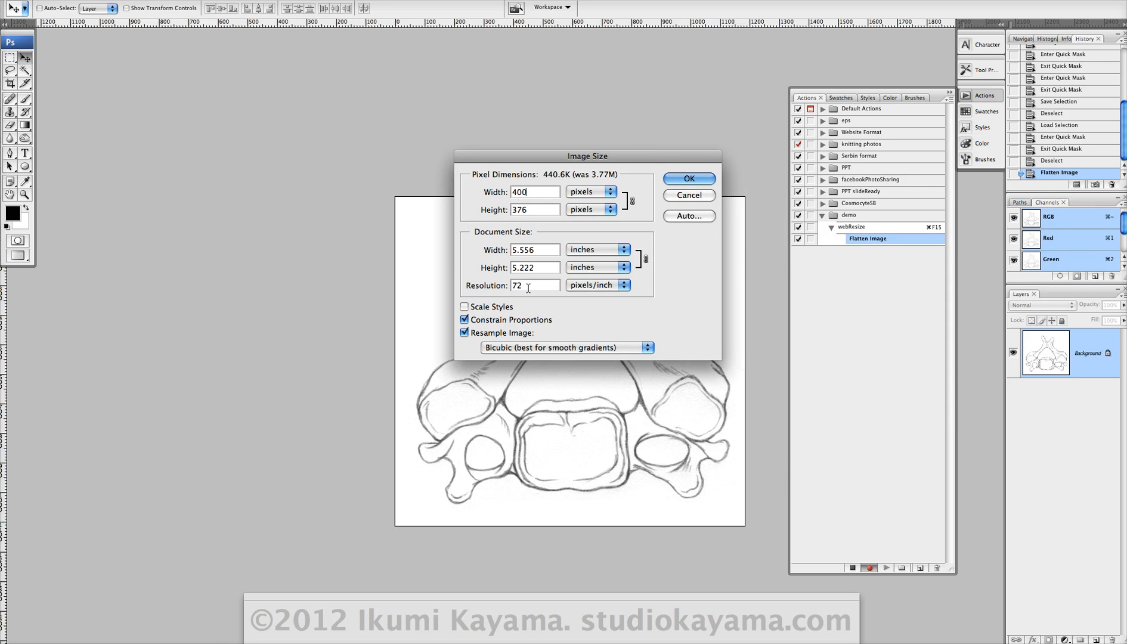
pyautogui.click(682, 181)
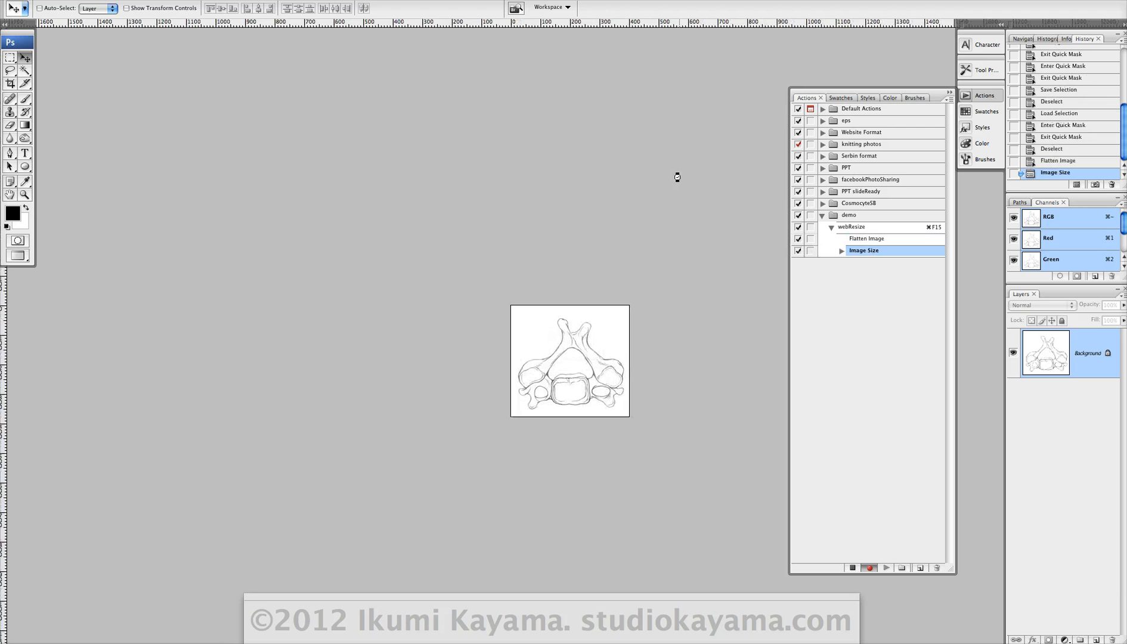
pyautogui.click(841, 252)
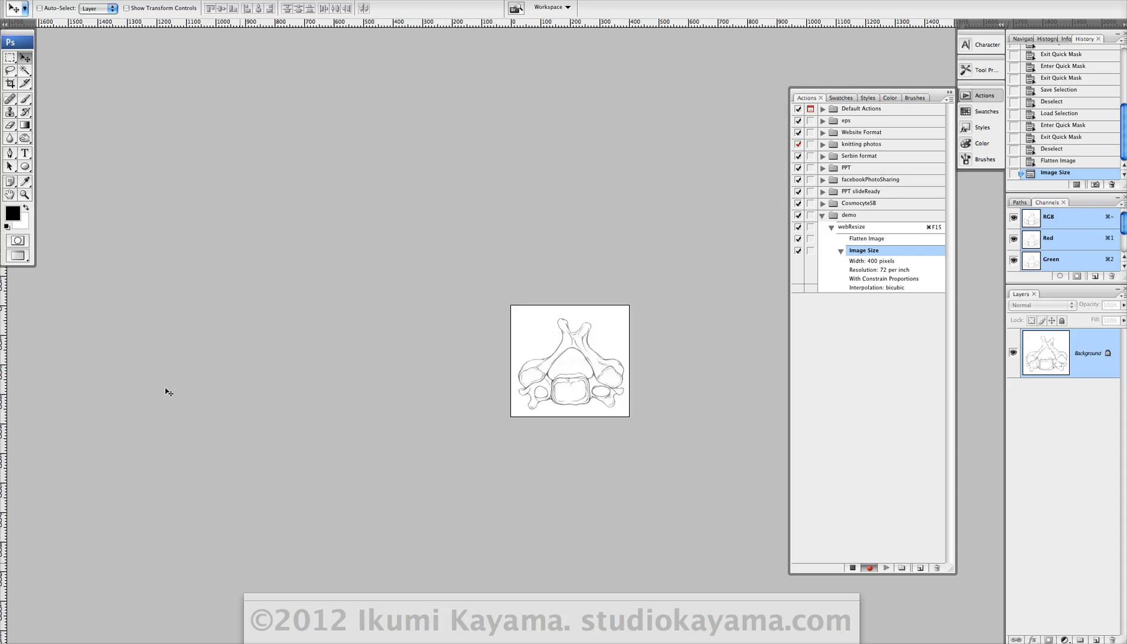
# Start saving the image under Save As and create a folder named demoSavehere inside GNSI 2012.
pyautogui.click(91, 0)
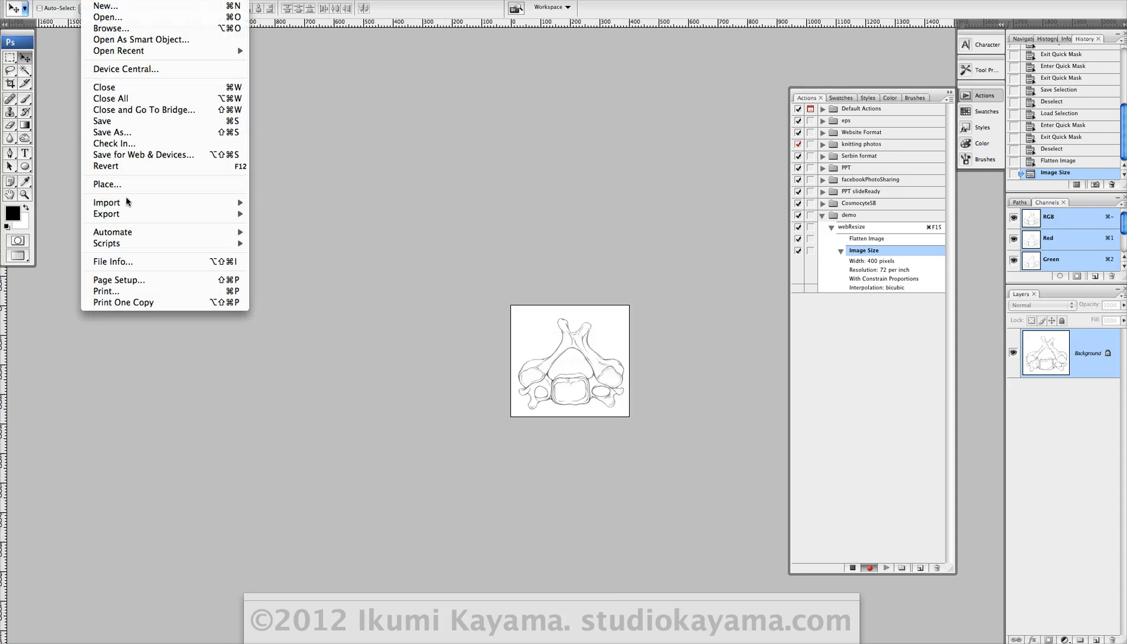
pyautogui.click(129, 132)
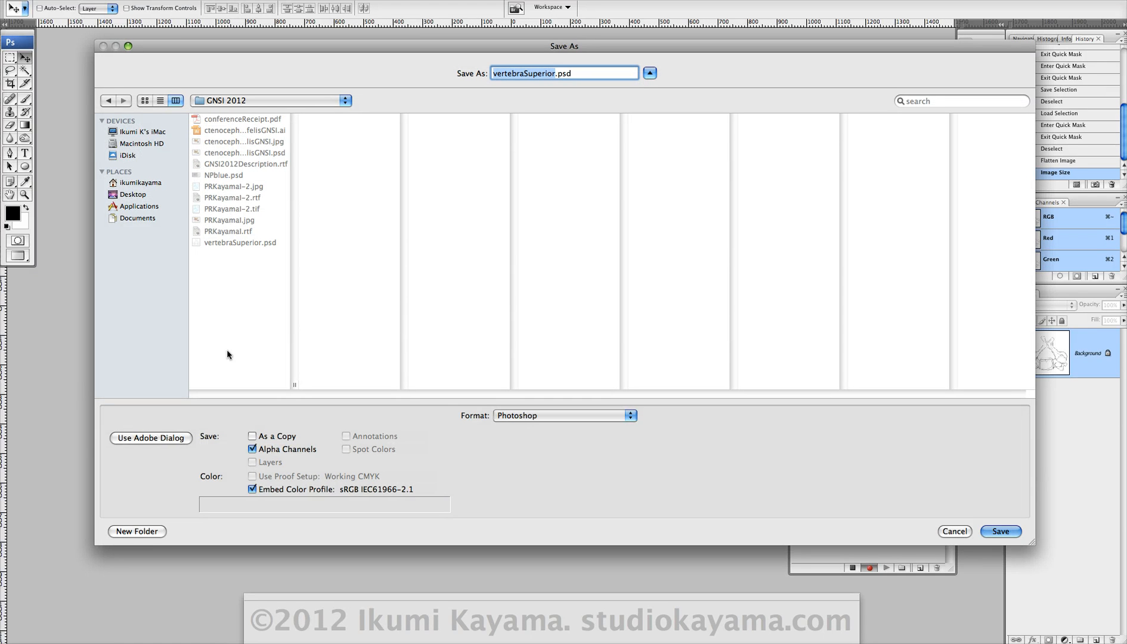
pyautogui.click(146, 532)
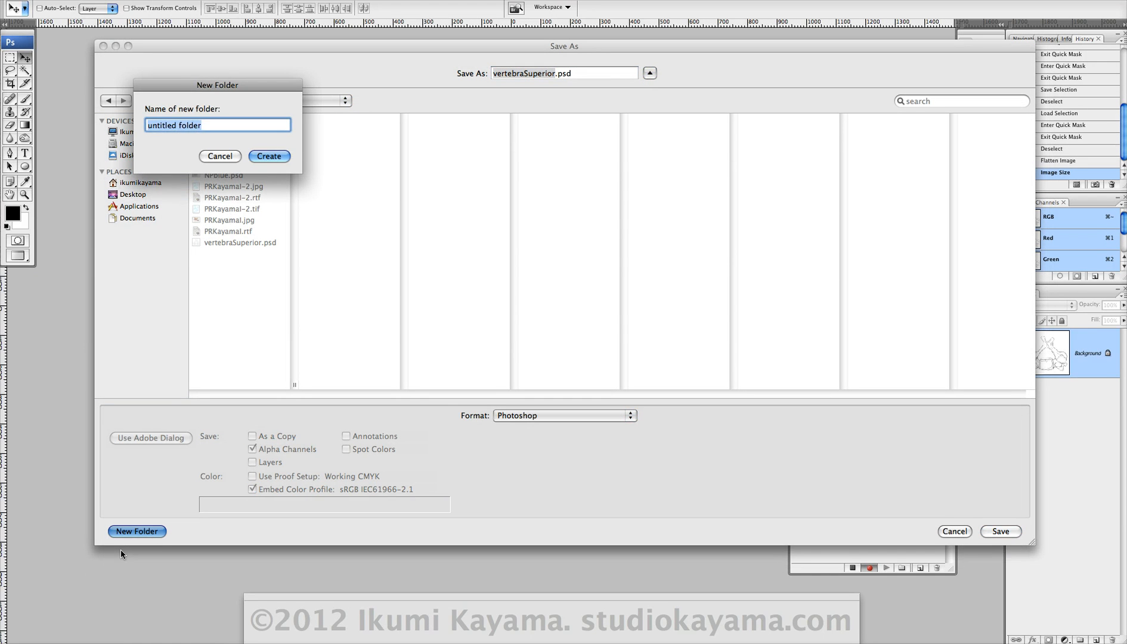
pyautogui.write('demoSavehere')
pyautogui.press('Return')
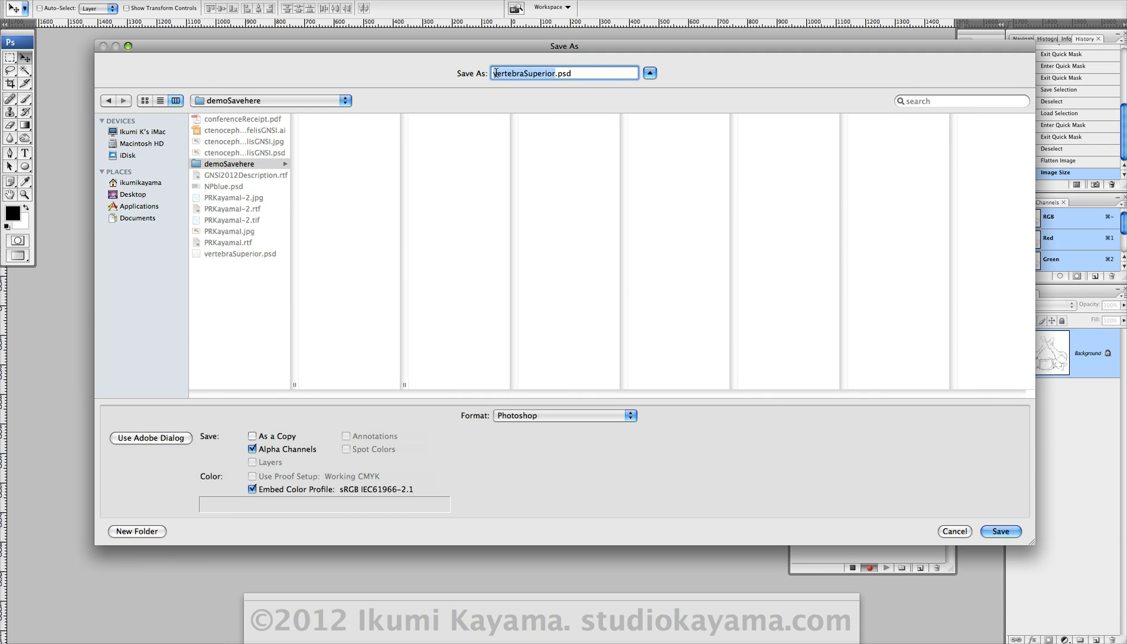
# Save the vertebra image as a JPEG copy in demoSavehere at quality 12, Baseline Optimized, and stop recording.
pyautogui.click(571, 416)
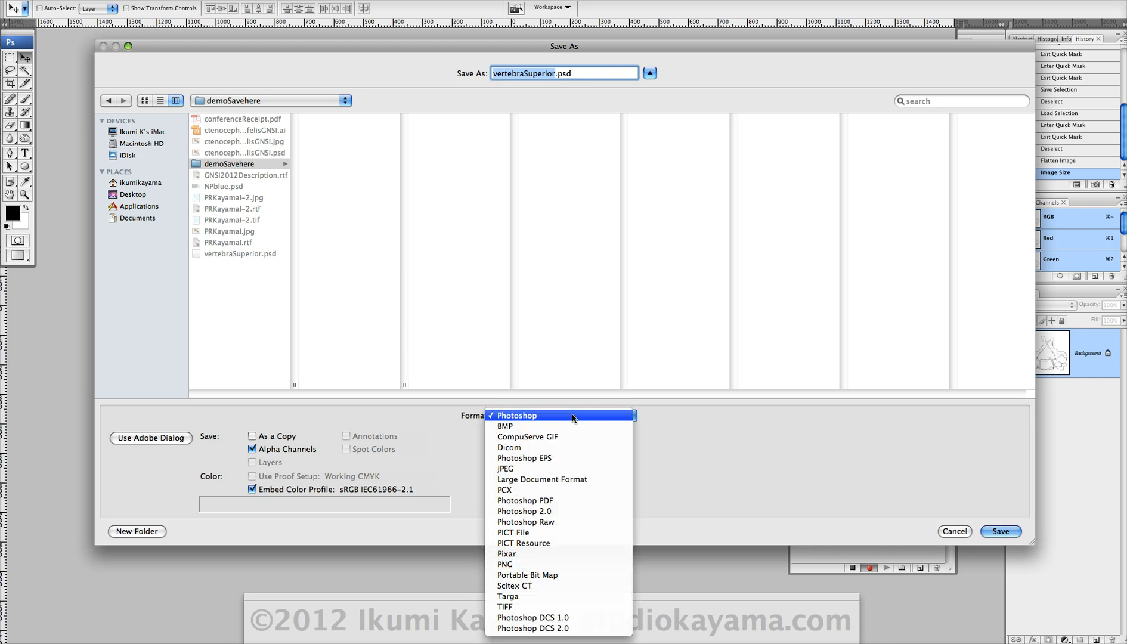
pyautogui.click(575, 469)
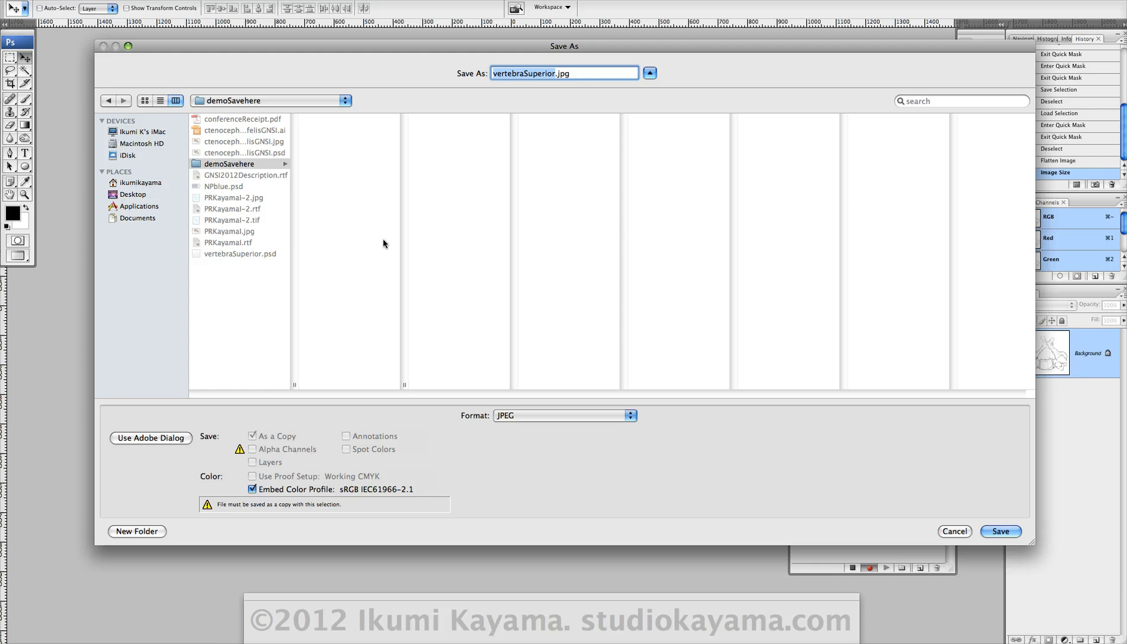
pyautogui.click(1000, 530)
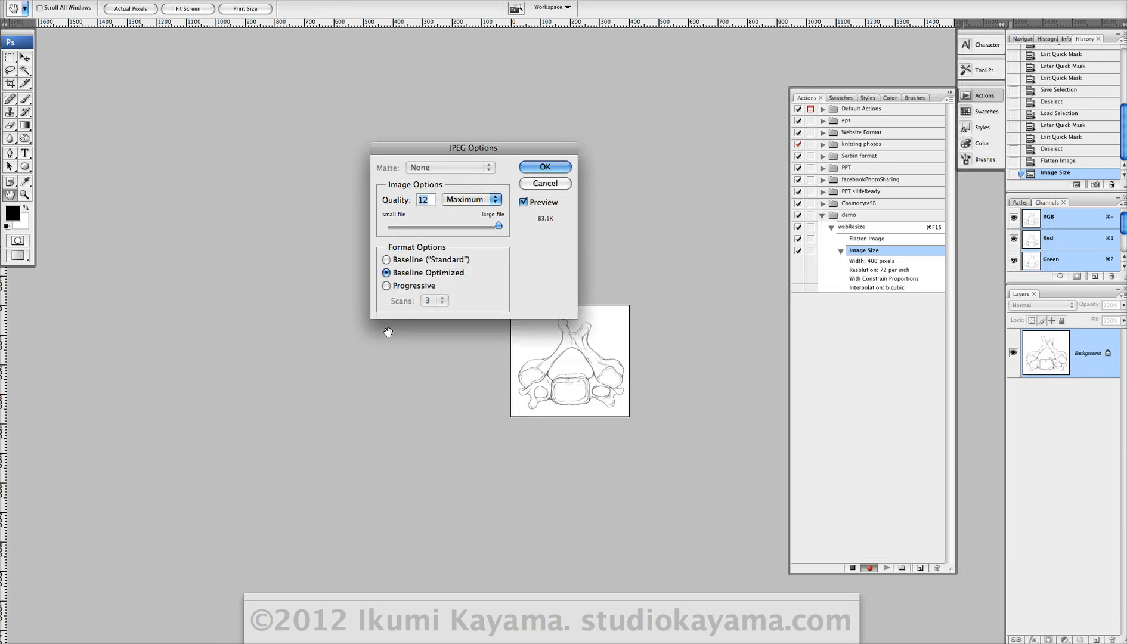
pyautogui.click(536, 173)
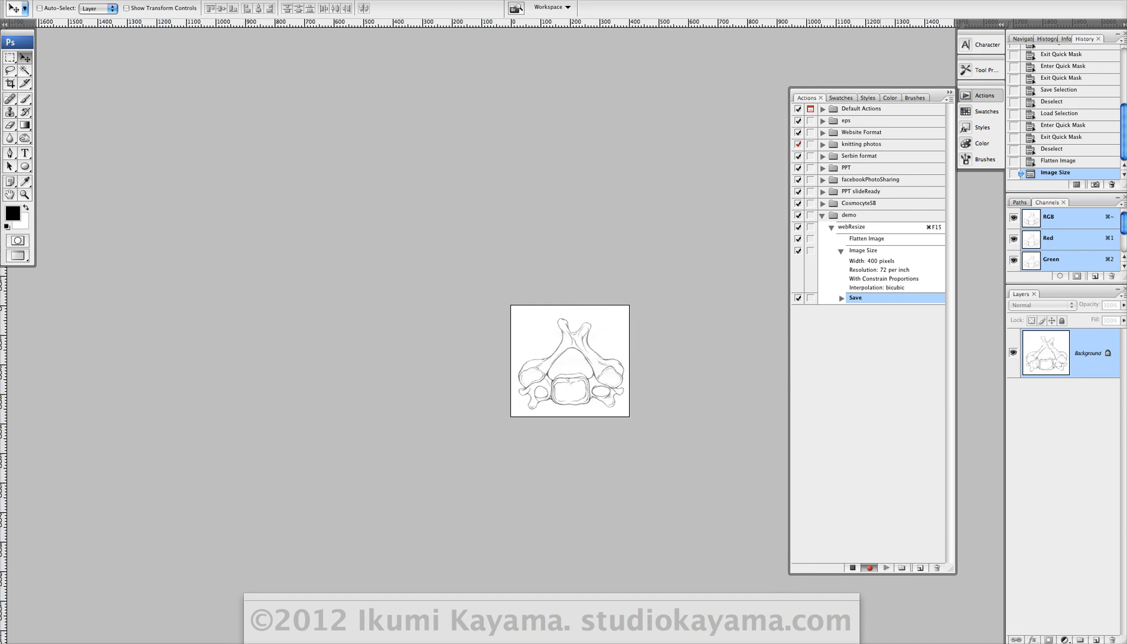
pyautogui.click(853, 568)
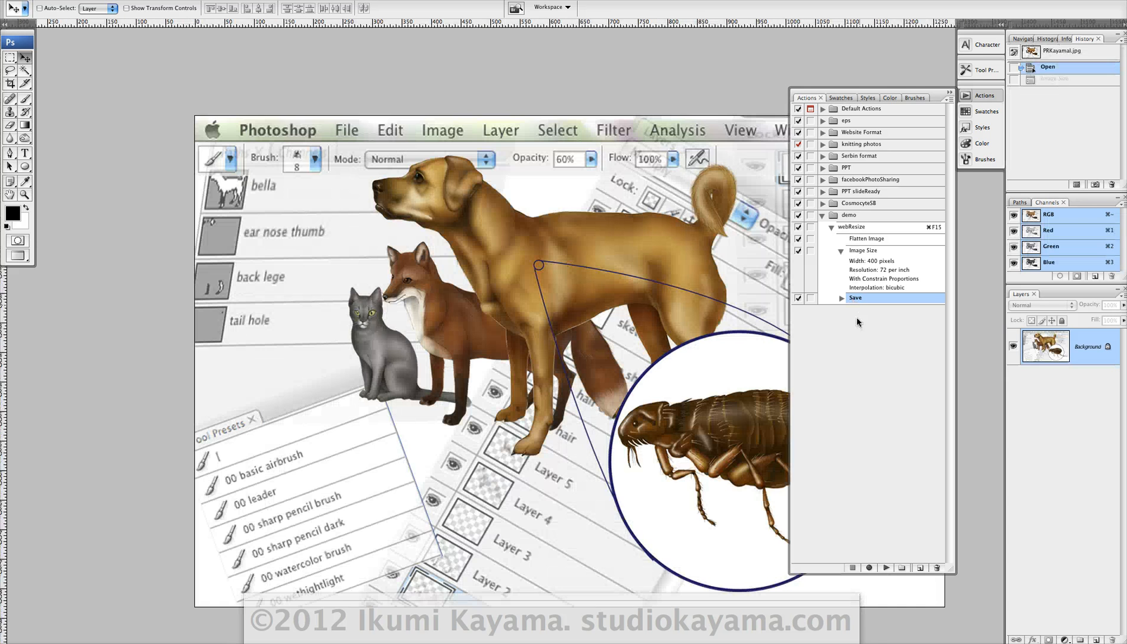
# Play the webResize action on the dog and flea illustration.
pyautogui.moveTo(673, 377); pyautogui.dragTo(623, 332)
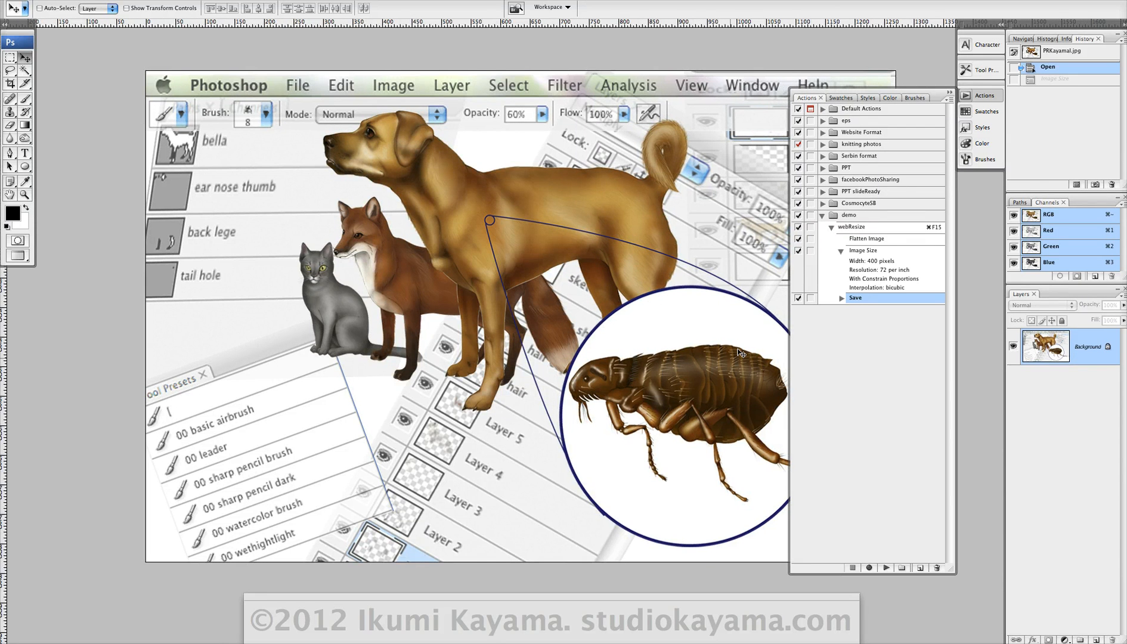
pyautogui.click(849, 231)
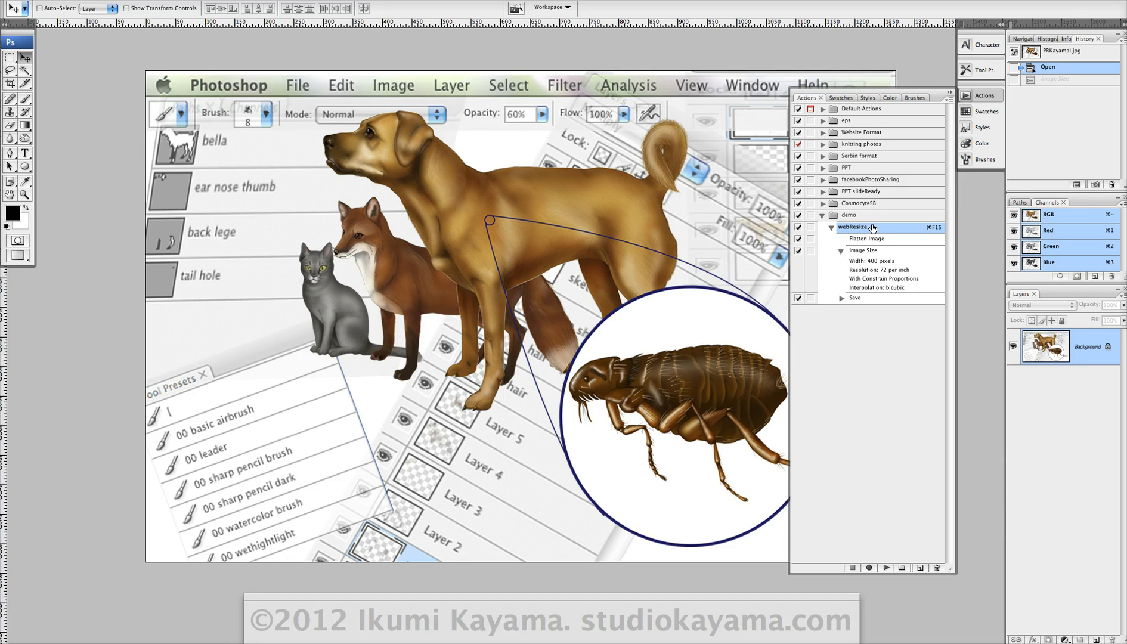
pyautogui.click(886, 568)
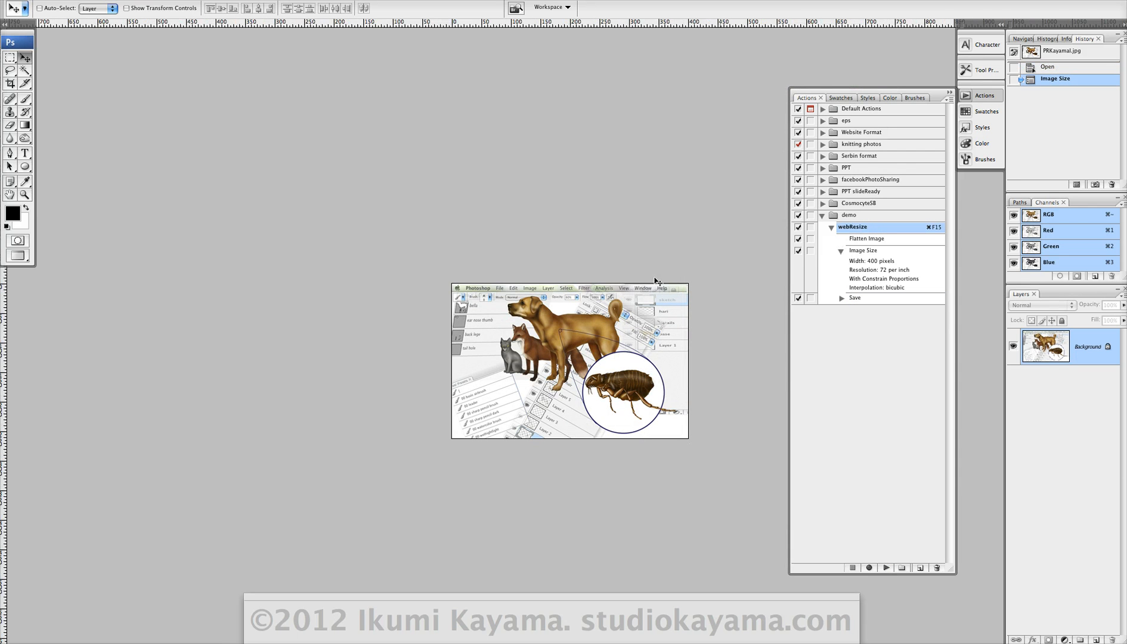
# Check the dog and flea illustration's pixel dimensions and resolution without changing them.
pyautogui.click(150, 2)
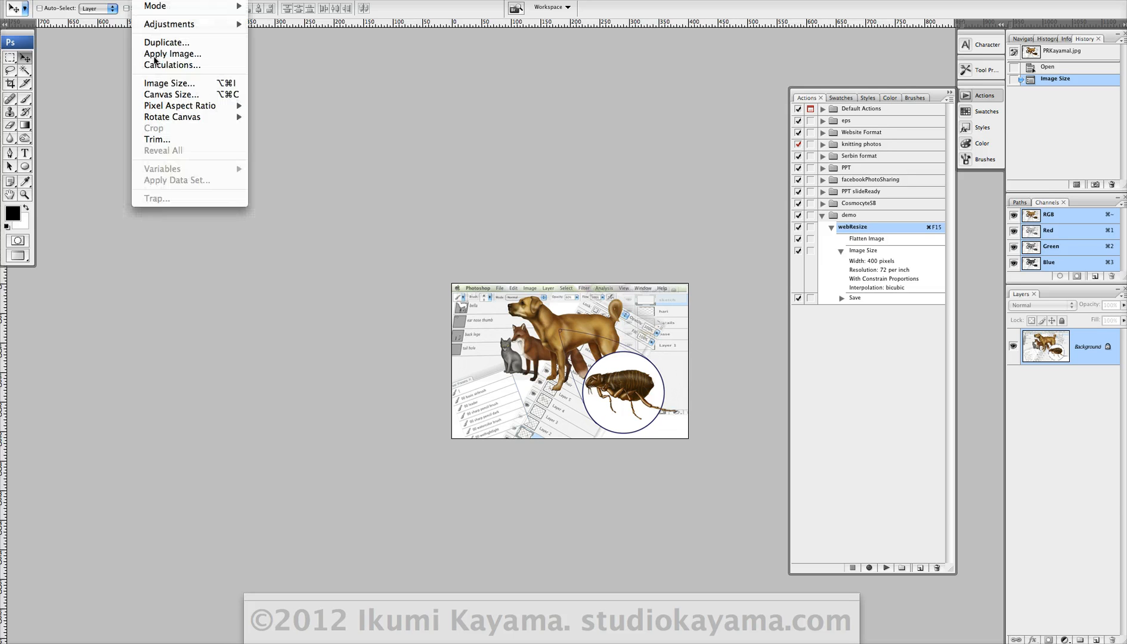
pyautogui.click(156, 83)
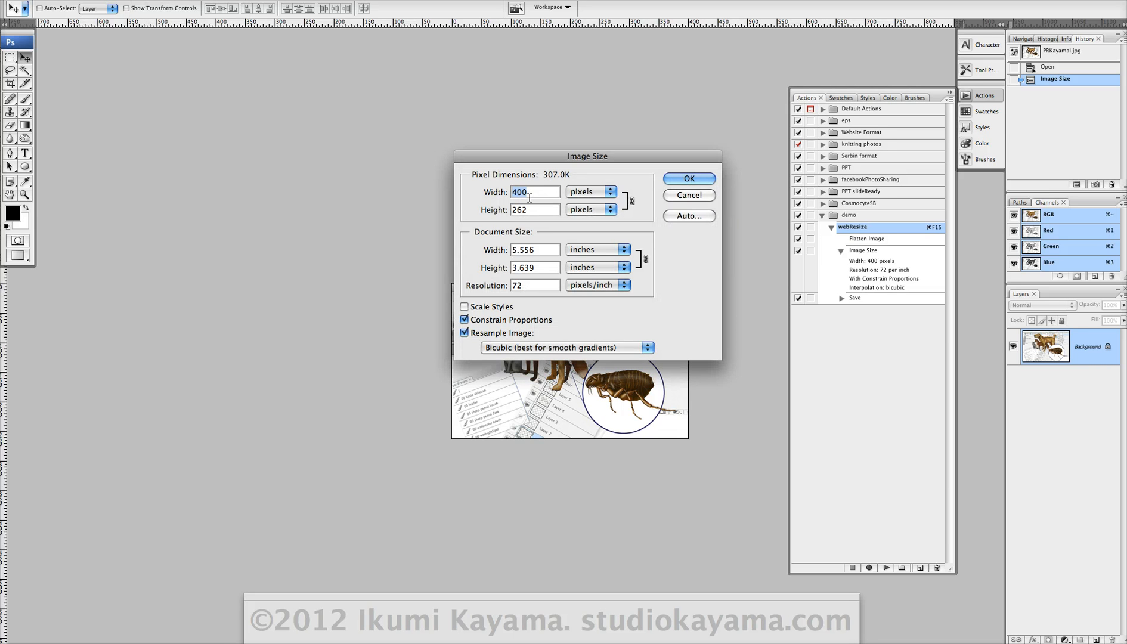
pyautogui.click(688, 195)
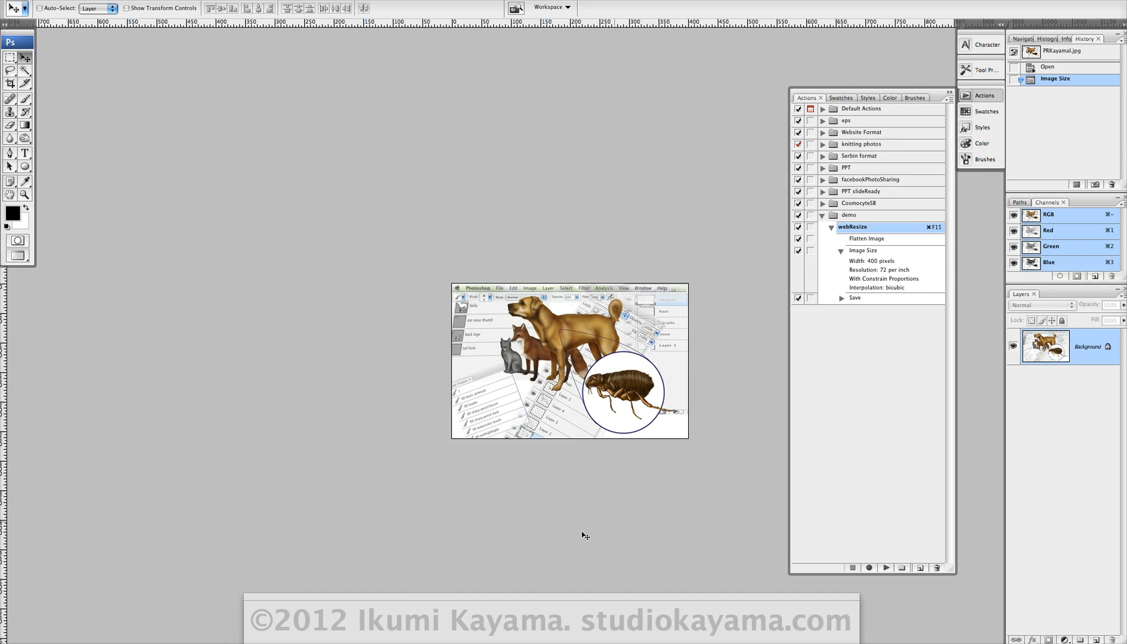
# Switch to Finder, inspect the saved dog and flea JPEG copy in the demoSavehere folder, and return to Photoshop.
pyautogui.click(274, 631)
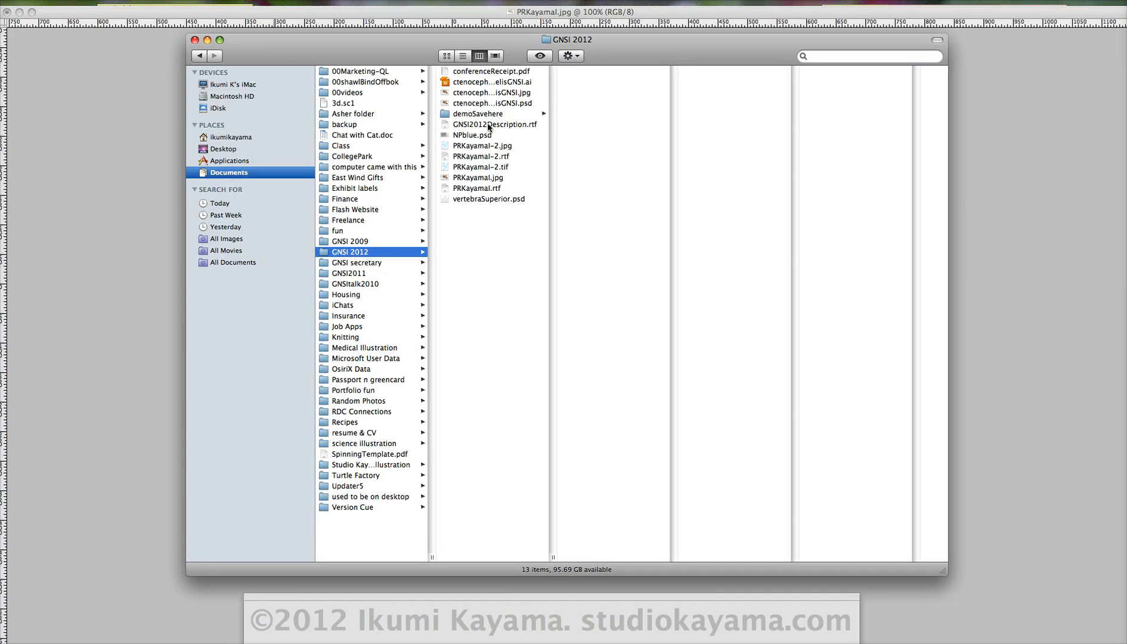
pyautogui.click(486, 114)
pyautogui.moveTo(646, 40); pyautogui.dragTo(536, 49)
pyautogui.click(559, 74)
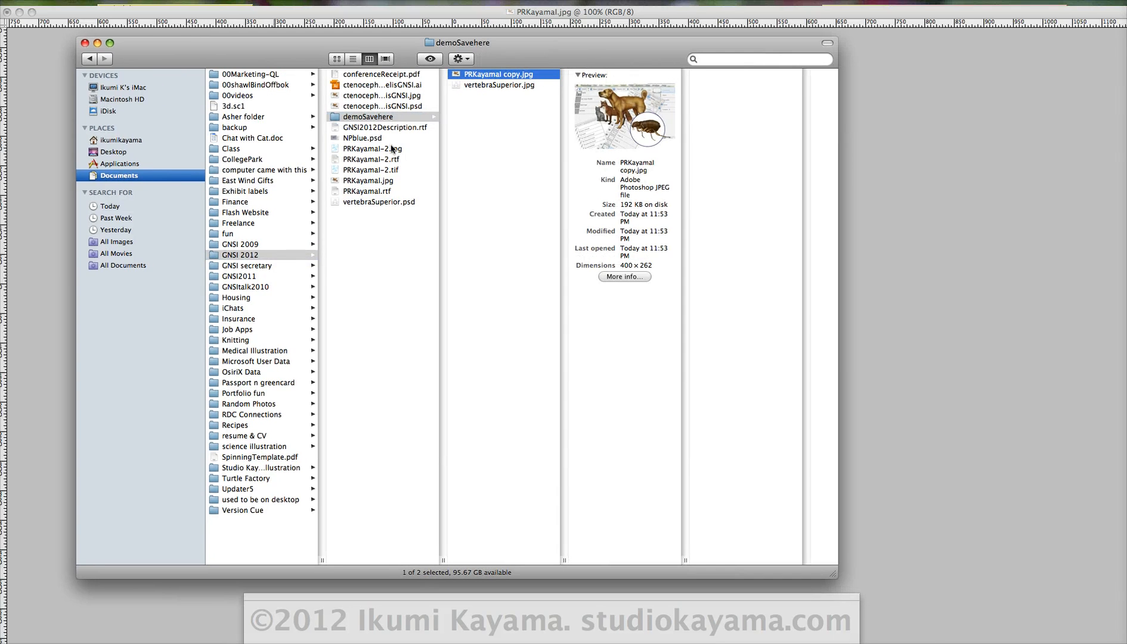
pyautogui.click(97, 43)
pyautogui.click(251, 369)
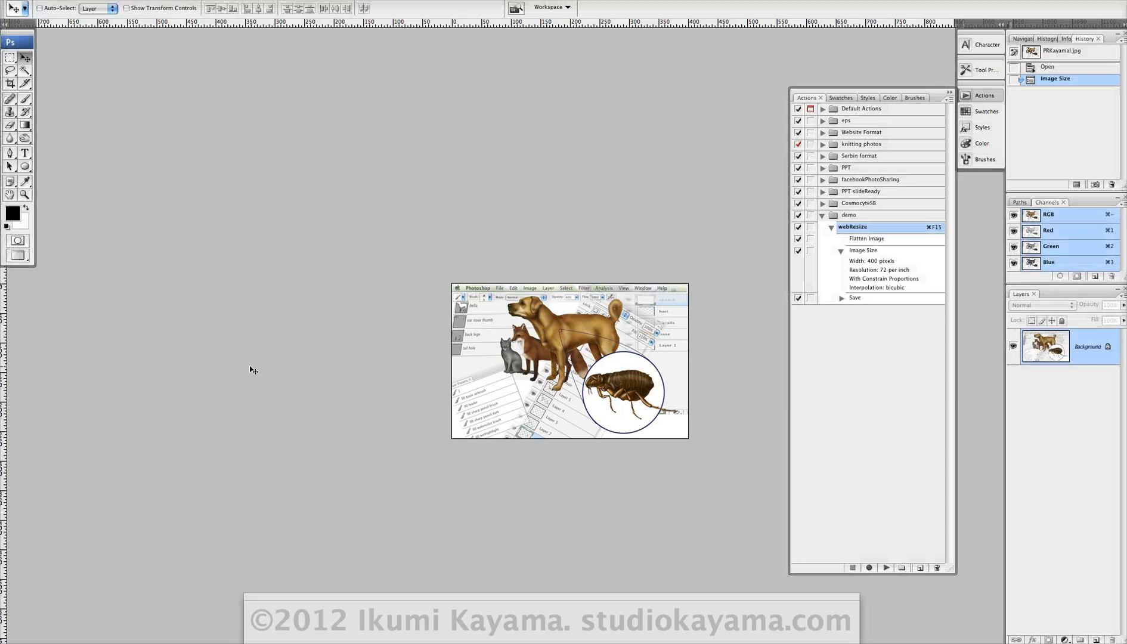
# Switch from the dog and flea image to the heart assist device illustration and play the webResize action on it.
pyautogui.press('ctrl+super+m')
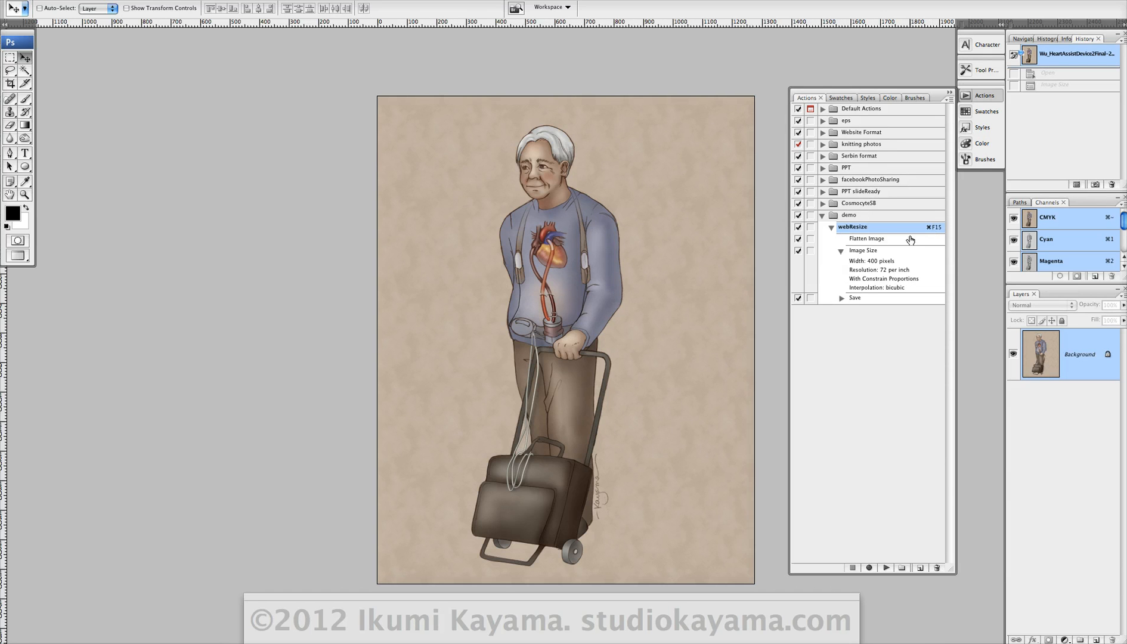
pyautogui.press('super+F15')
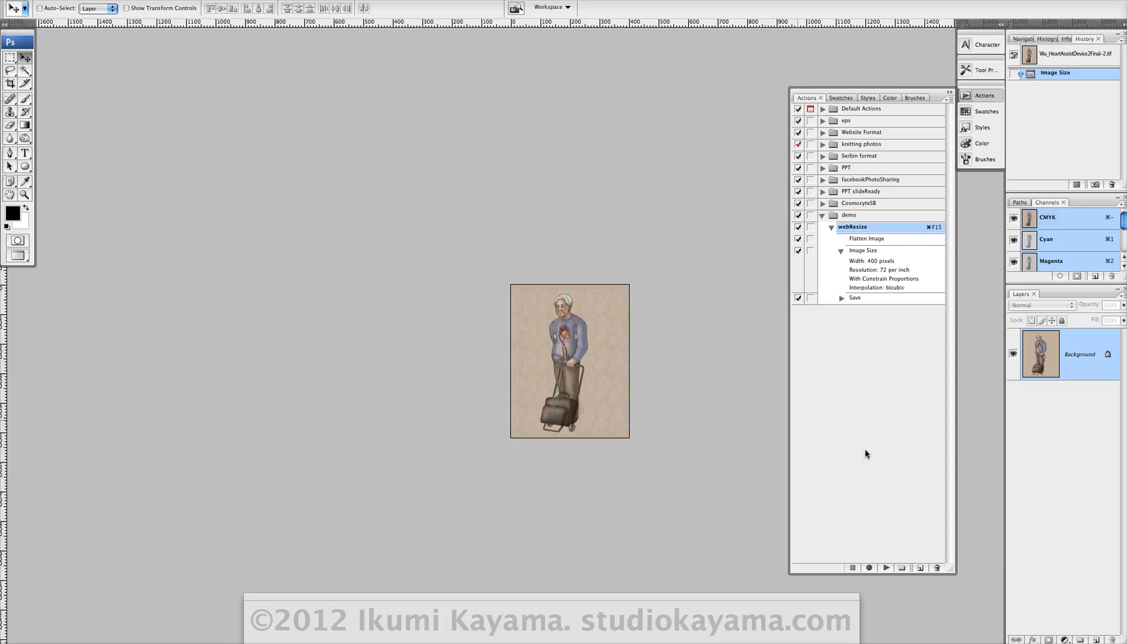
# Check the heart assist device illustration's pixel dimensions and resolution without changing them.
pyautogui.click(146, 0)
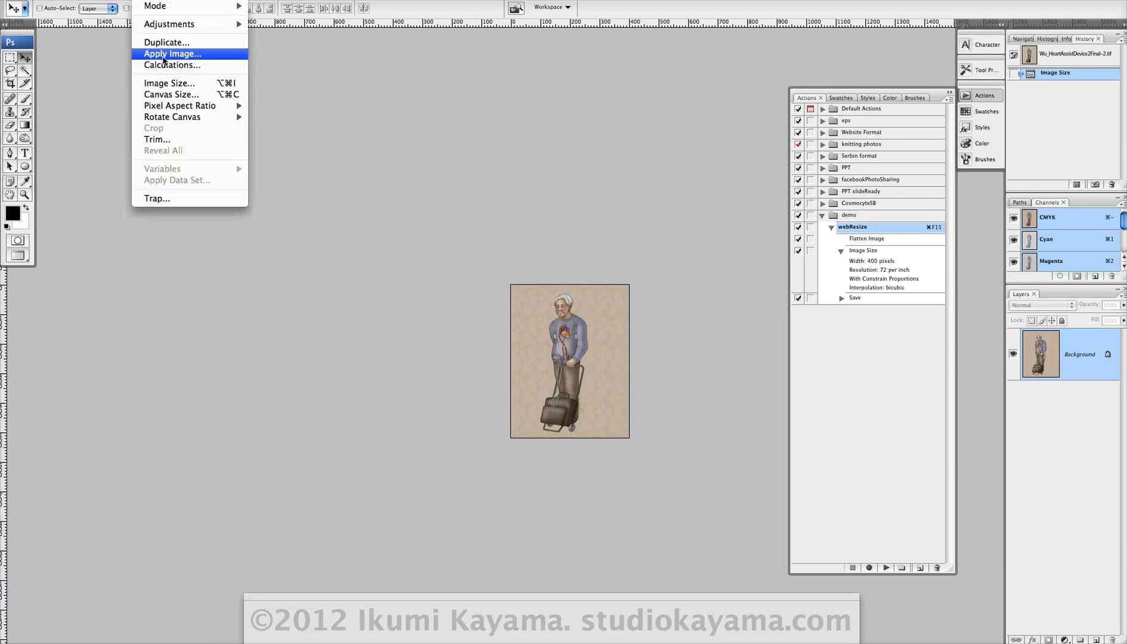
pyautogui.click(167, 87)
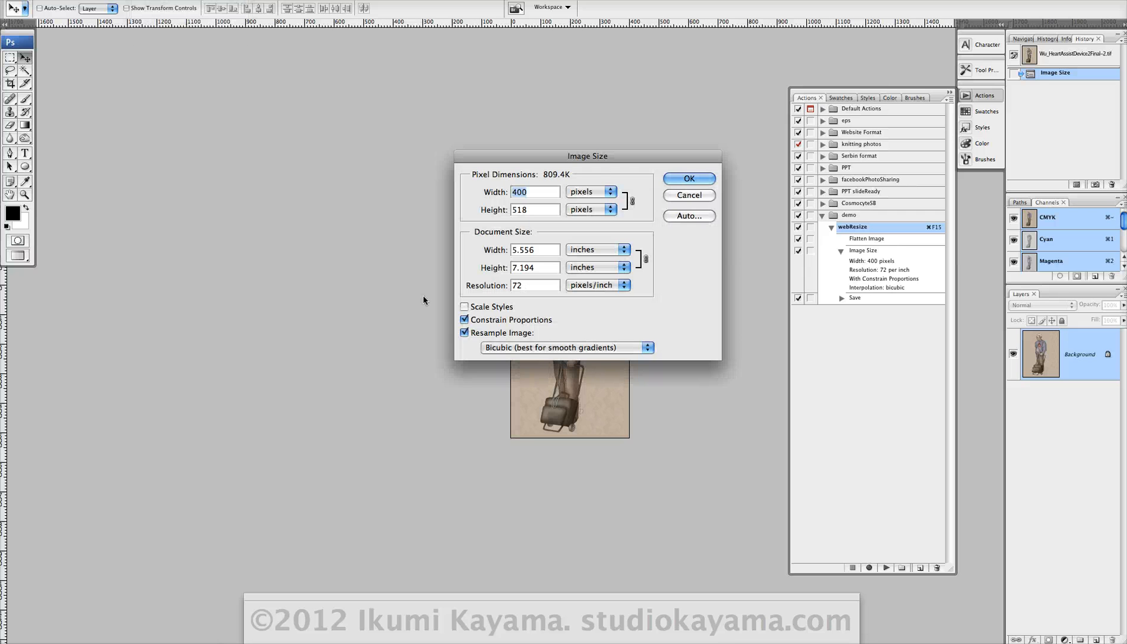
pyautogui.click(693, 192)
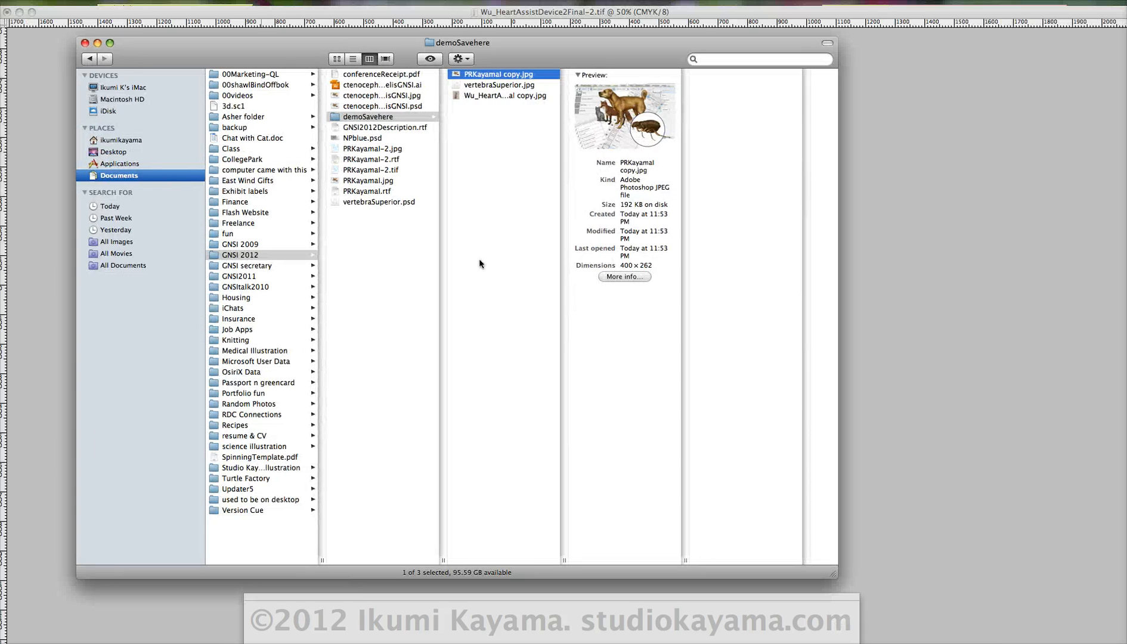
# Inspect the saved heart assist device JPEG copy in Finder's demoSavehere folder, close the folder window and return to Photoshop.
pyautogui.click(479, 97)
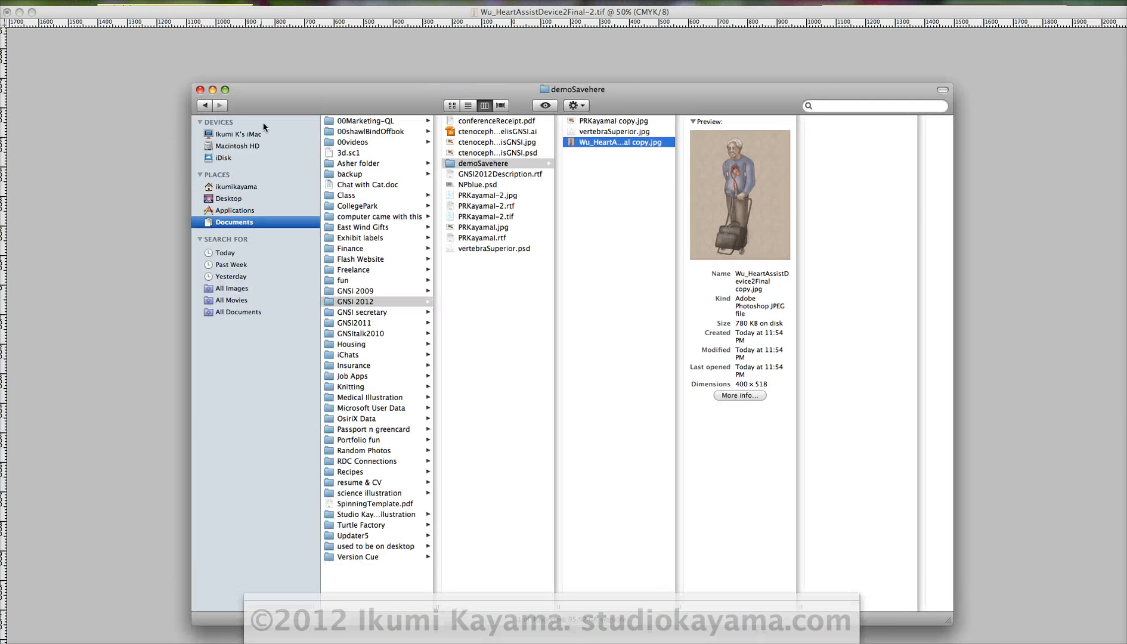
pyautogui.click(212, 89)
pyautogui.click(377, 547)
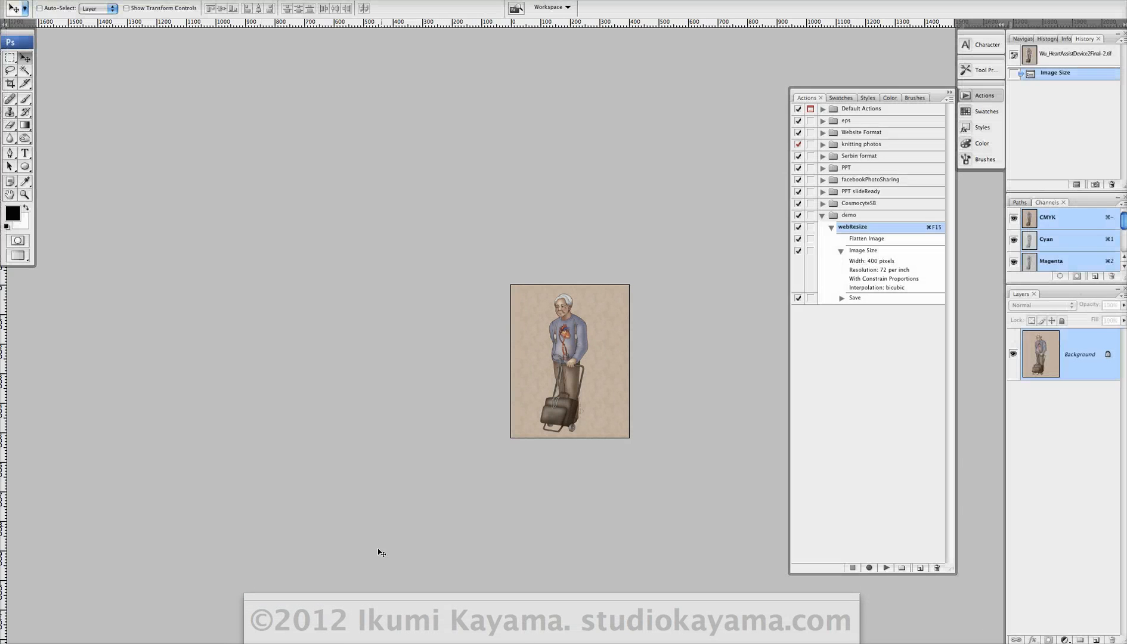